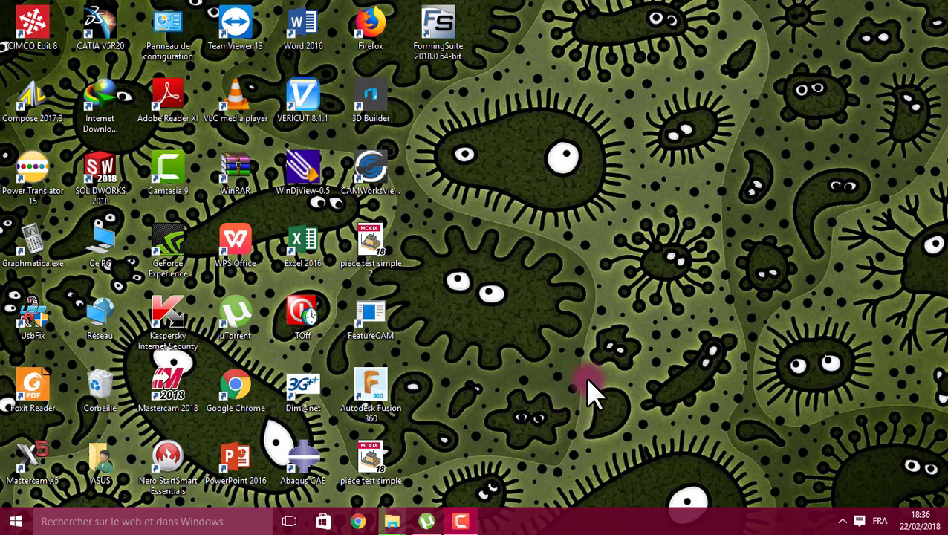
# - Launch Power Translator 15 from its desktop icon and drag the toolbar up toward the screen middle
pyautogui.click(32, 186)
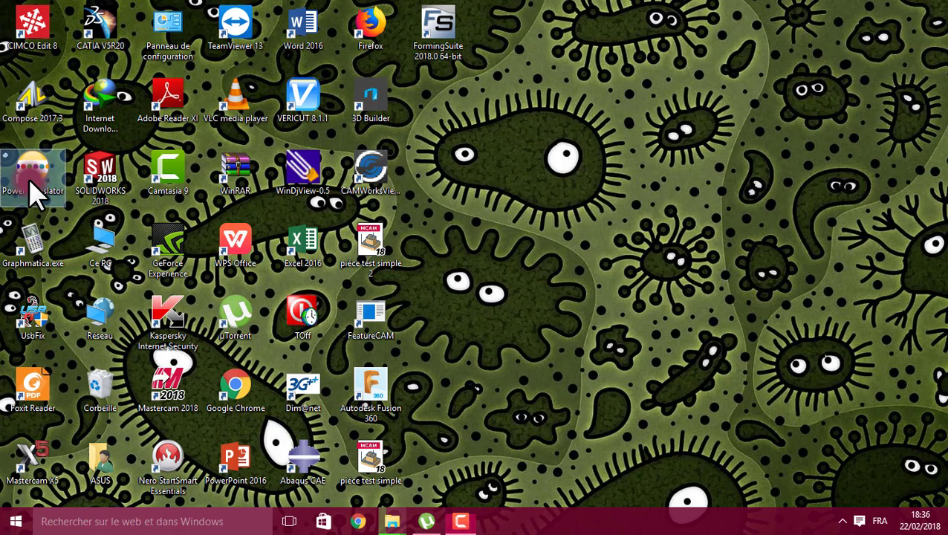
pyautogui.doubleClick(31, 186)
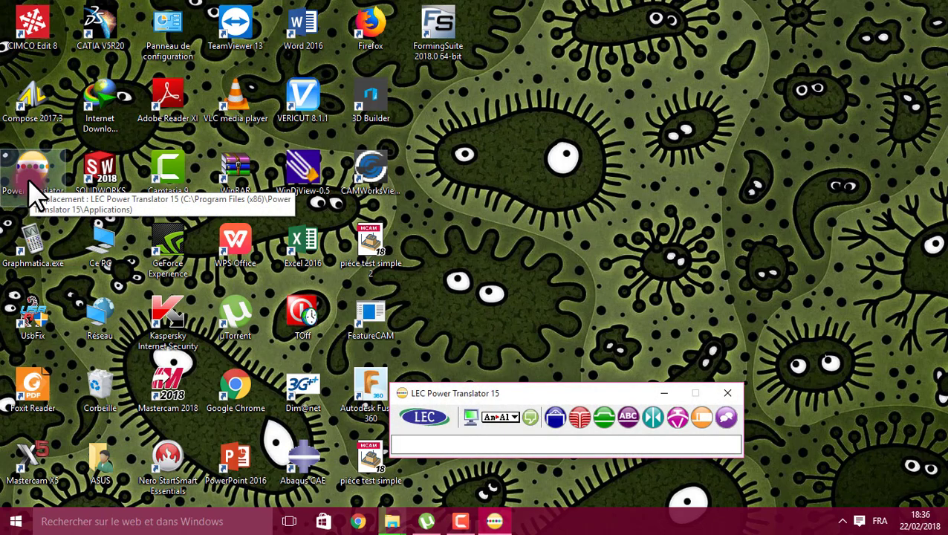
pyautogui.moveTo(523, 392); pyautogui.dragTo(470, 300)
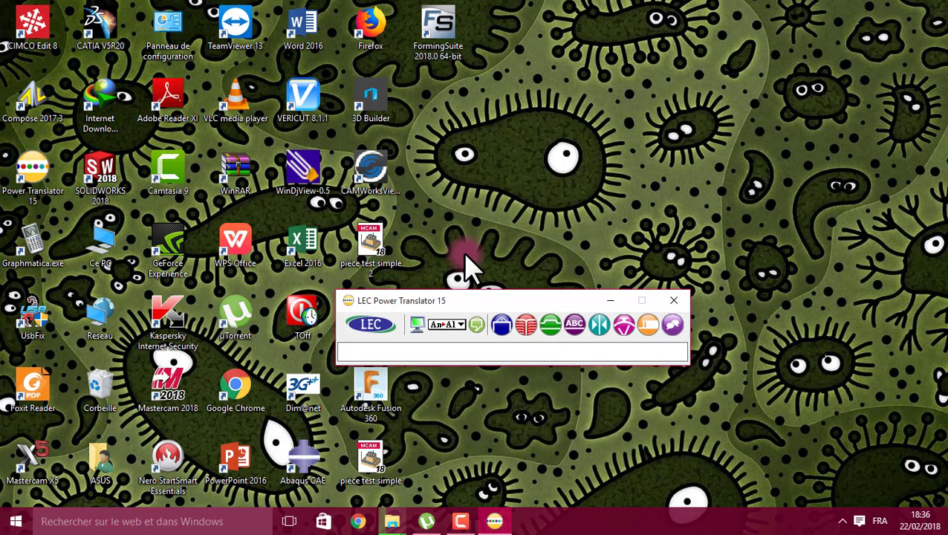
pyautogui.moveTo(464, 254); pyautogui.dragTo(451, 212)
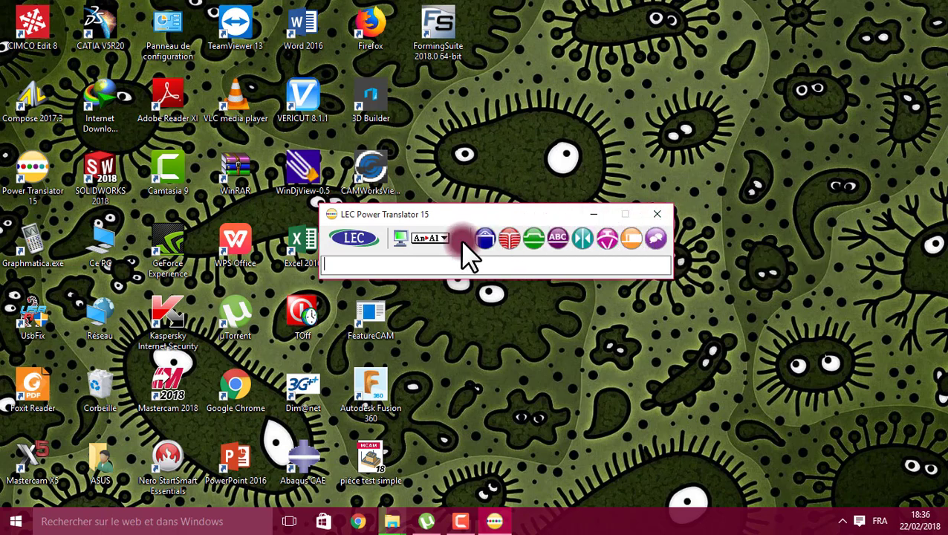
# - Open the language-pair menu and browse the Portugais and Russe target submenus
pyautogui.click(442, 237)
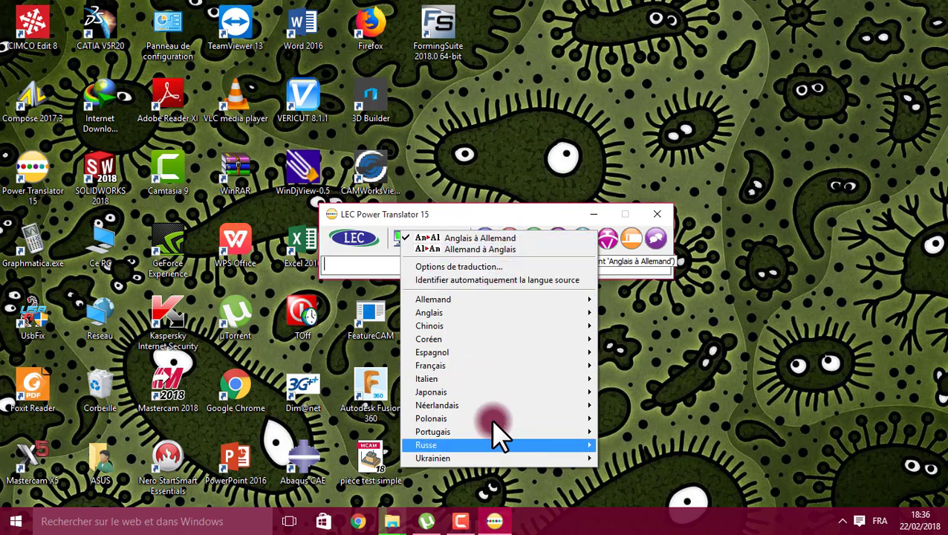
pyautogui.moveTo(484, 319)
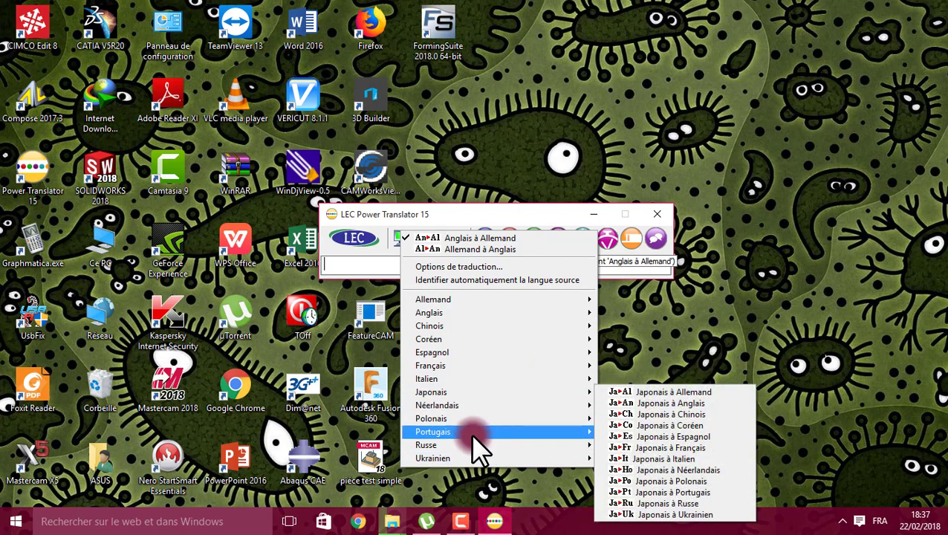
pyautogui.moveTo(461, 444)
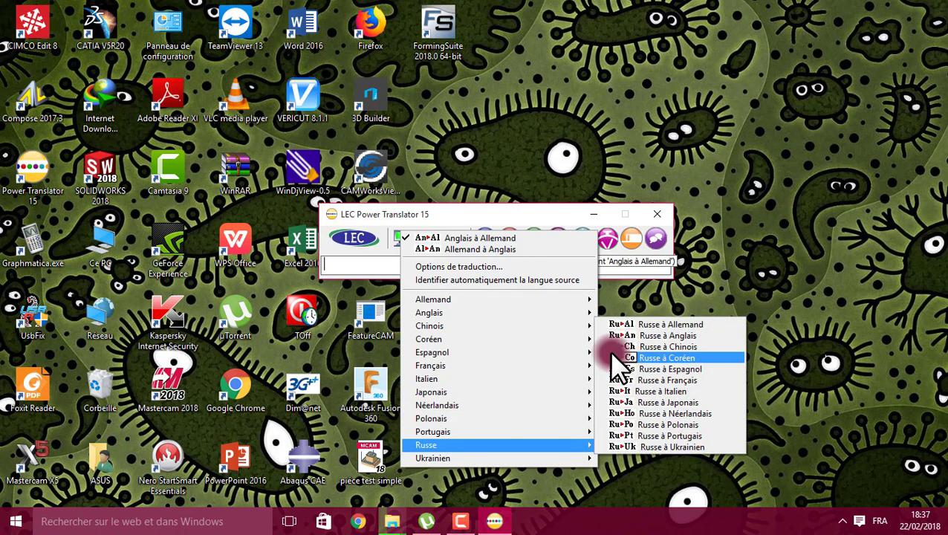
# - Close the language-pair menu, leaving the toolbar's empty text field
pyautogui.click(449, 220)
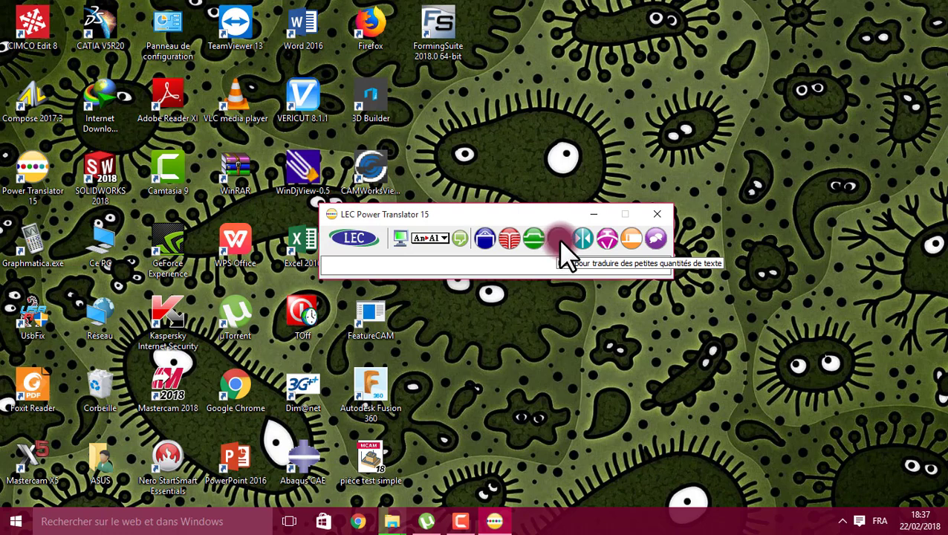
# - Open LogoTrans, place the toolbar at the top with LogoTrans below, and choose Anglais as the source
pyautogui.click(560, 239)
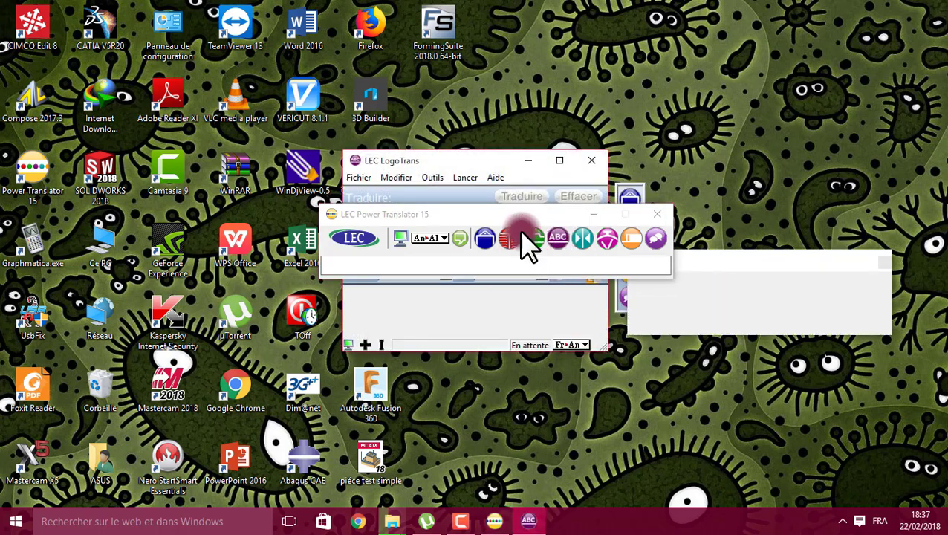
pyautogui.moveTo(524, 240); pyautogui.dragTo(529, 91)
pyautogui.moveTo(438, 167); pyautogui.dragTo(422, 195)
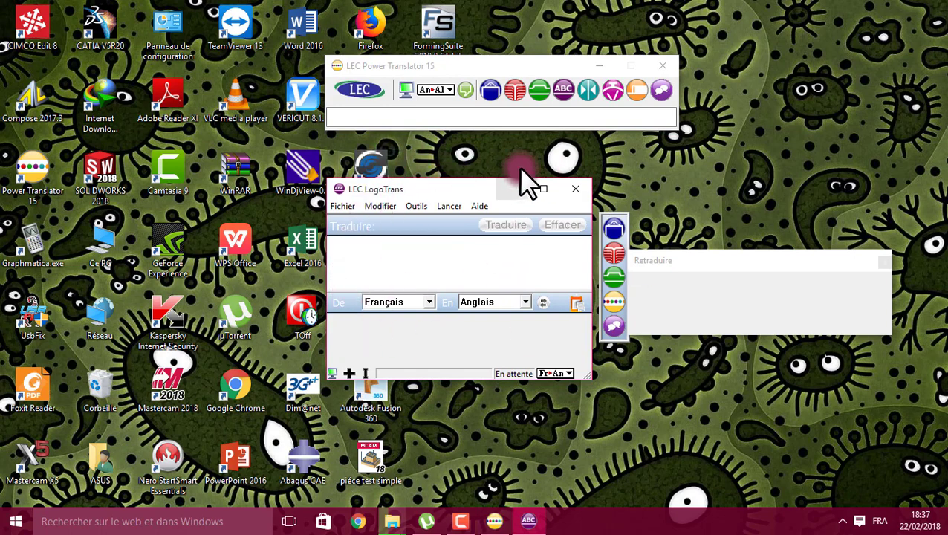
pyautogui.click(420, 302)
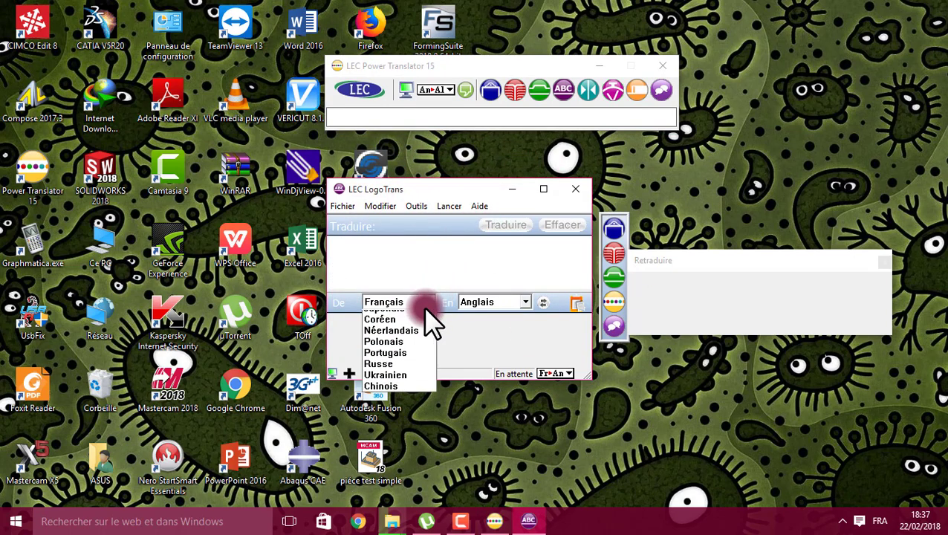
pyautogui.click(401, 327)
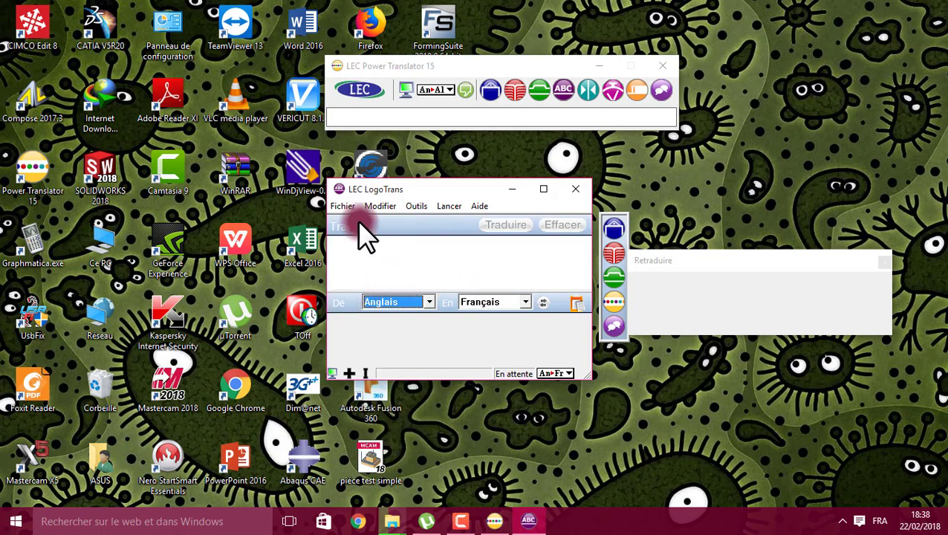
pyautogui.click(343, 205)
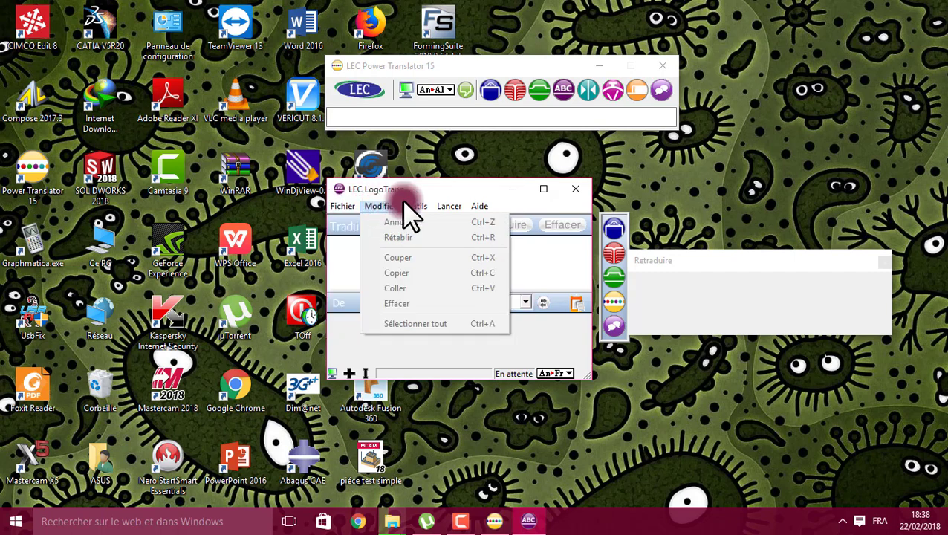
pyautogui.moveTo(415, 199)
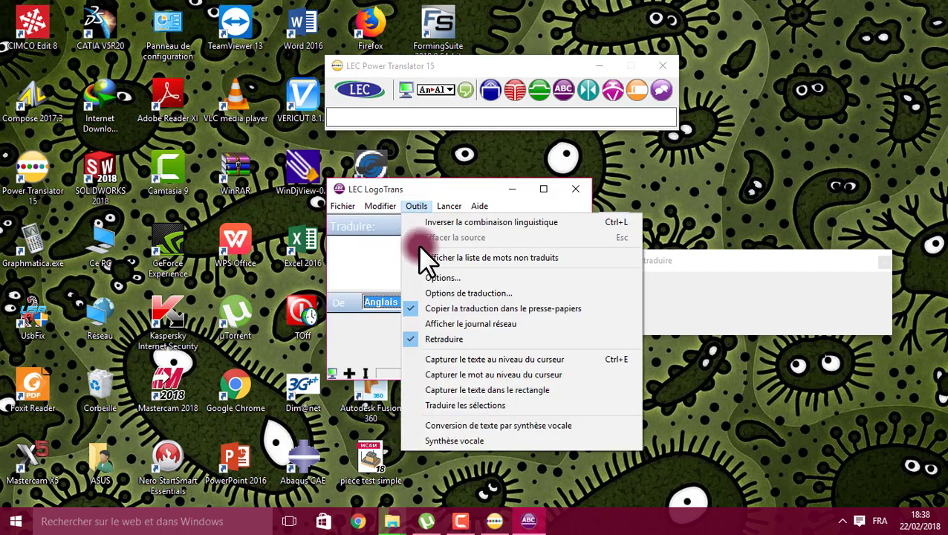
pyautogui.click(440, 279)
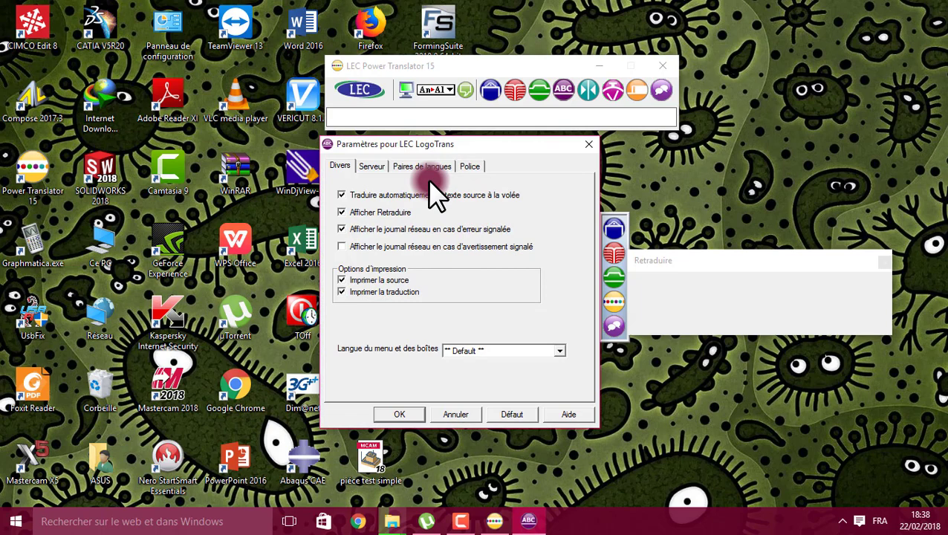
pyautogui.click(373, 166)
pyautogui.click(420, 166)
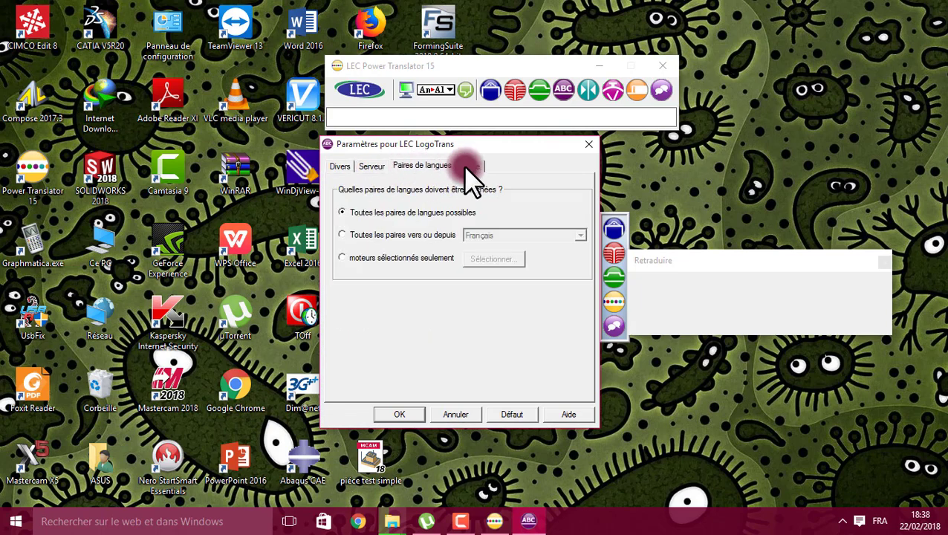
pyautogui.click(468, 165)
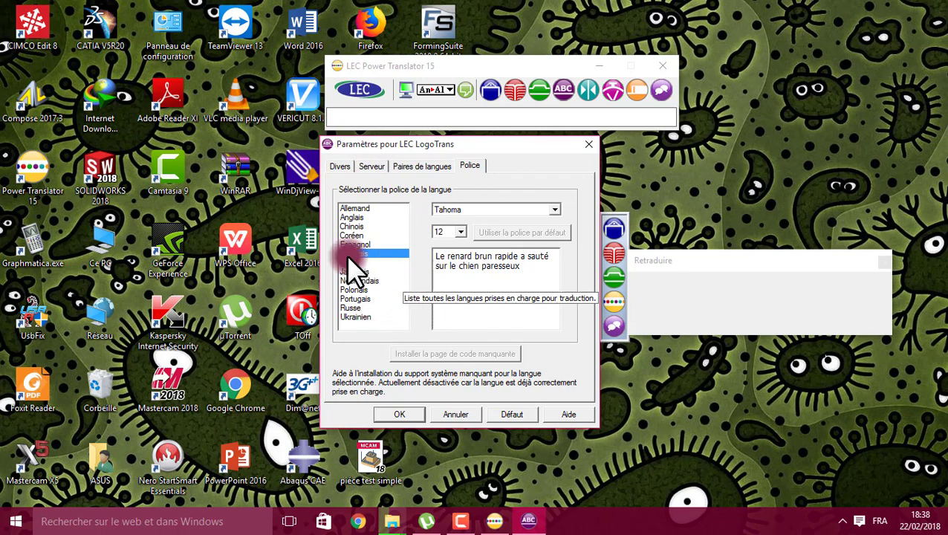
pyautogui.click(398, 414)
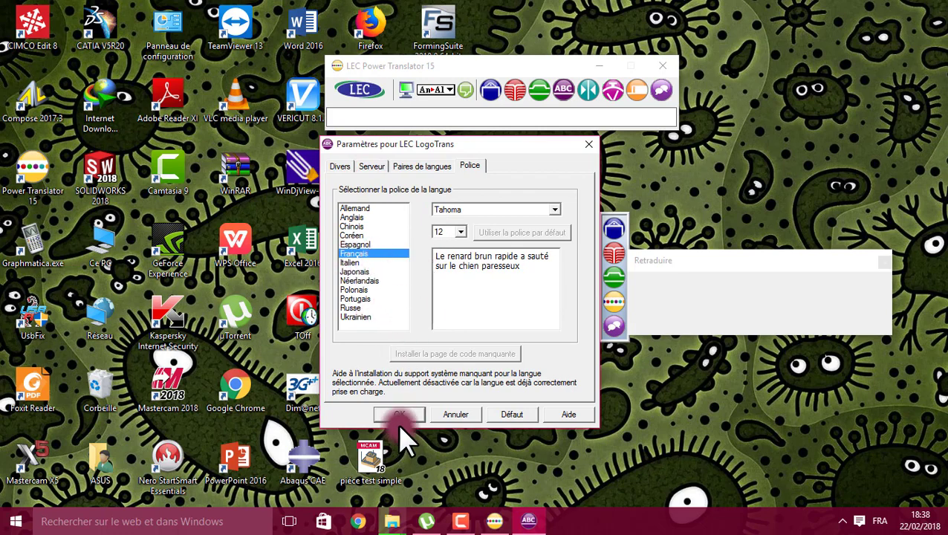
# - Type 'I am in wrok now ; call me later' into the LogoTrans input box
pyautogui.click(402, 274)
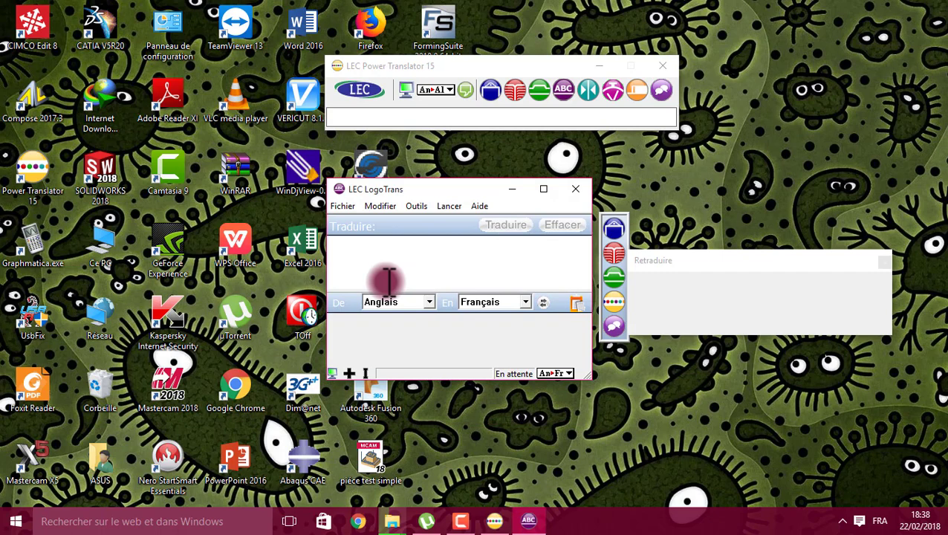
pyautogui.write('I a')
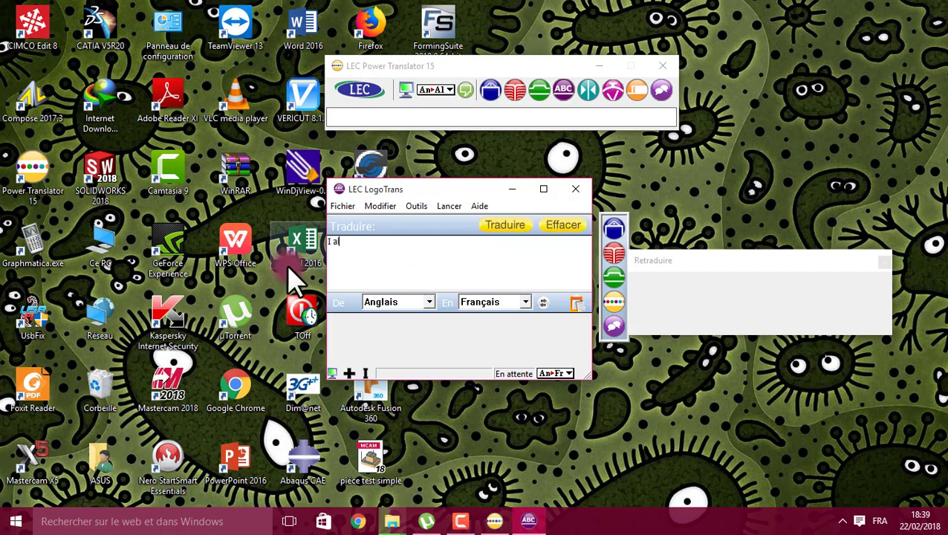
pyautogui.write('m in wrok now ; call me la')
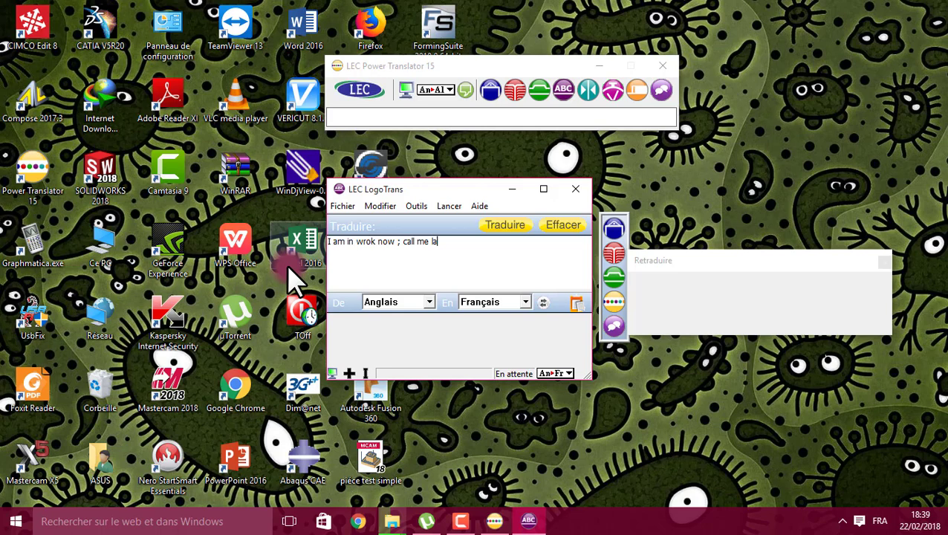
pyautogui.write('ter')
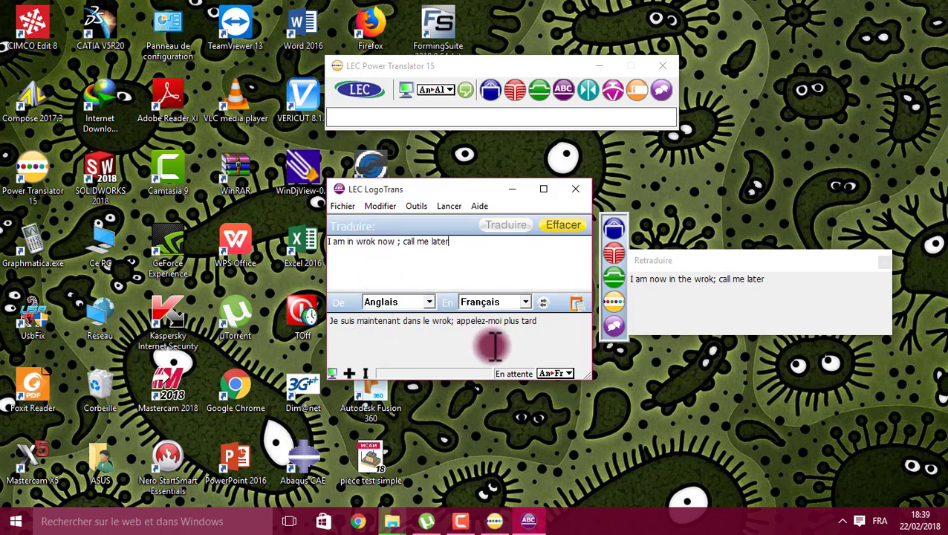
# - Highlight word pairs such as Je suis, maintenant/now and wrok between source and French output
pyautogui.click(335, 326)
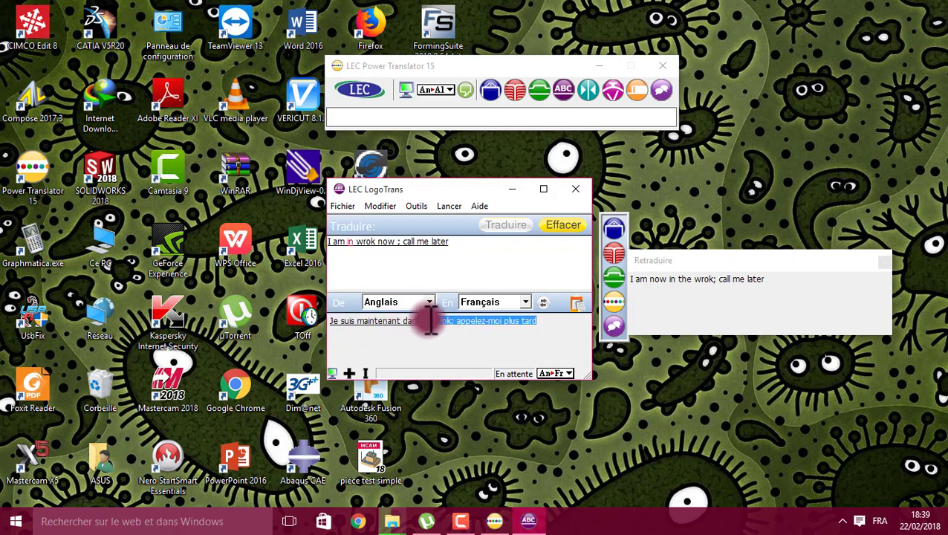
pyautogui.click(365, 321)
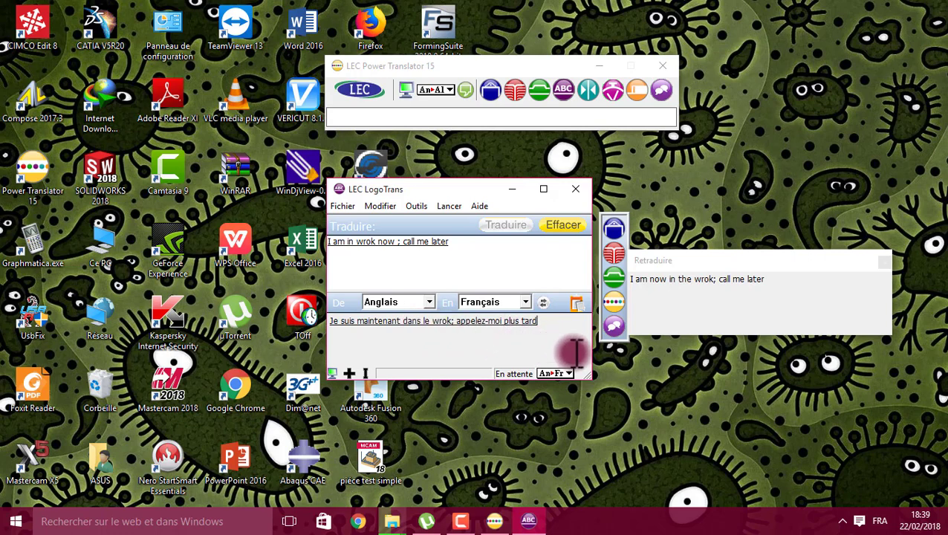
pyautogui.click(438, 321)
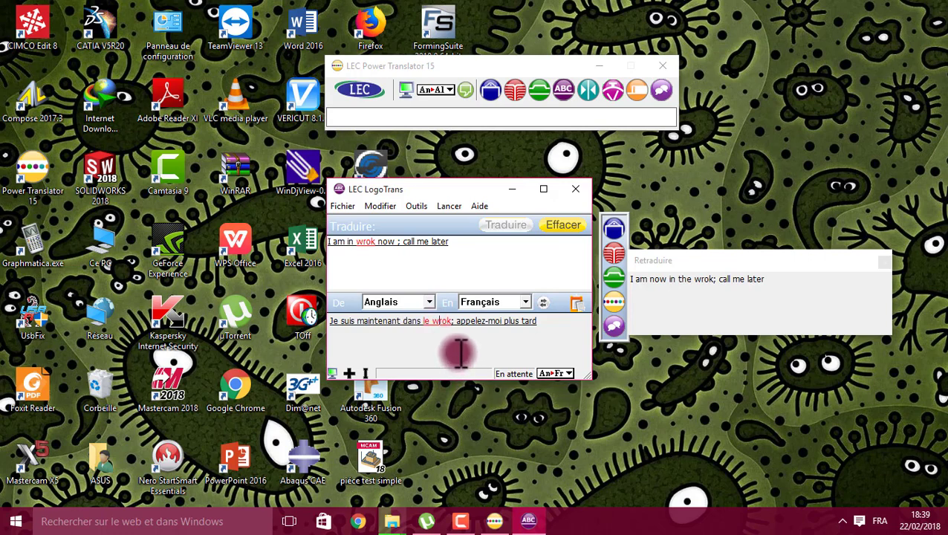
pyautogui.click(387, 320)
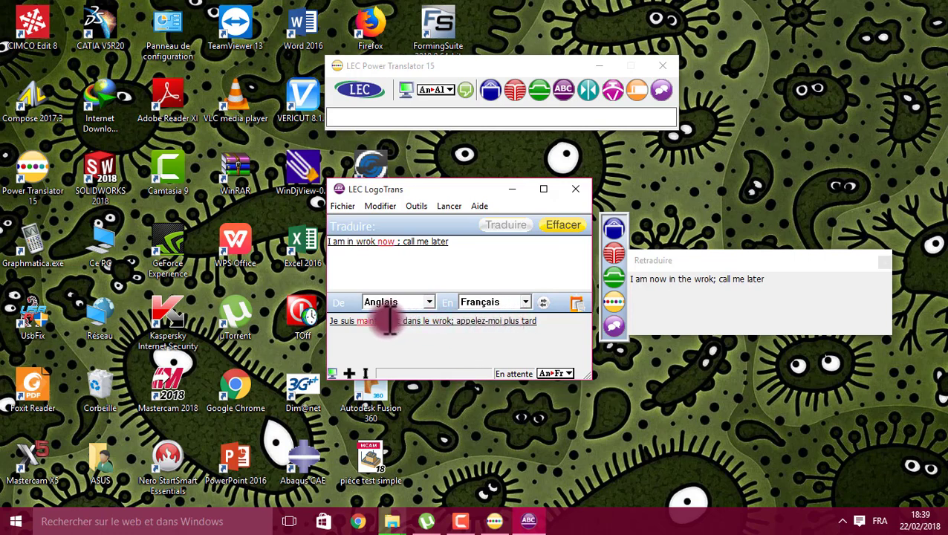
pyautogui.click(344, 320)
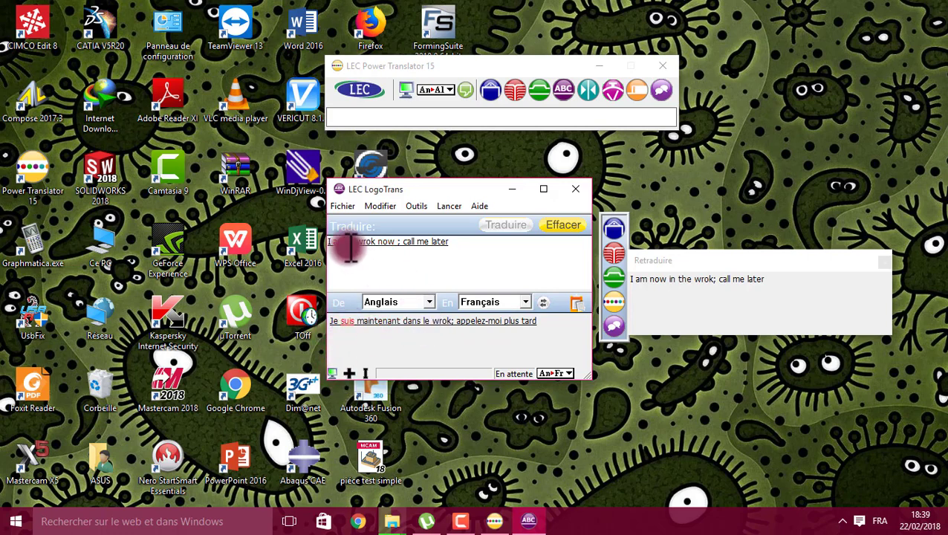
pyautogui.click(385, 322)
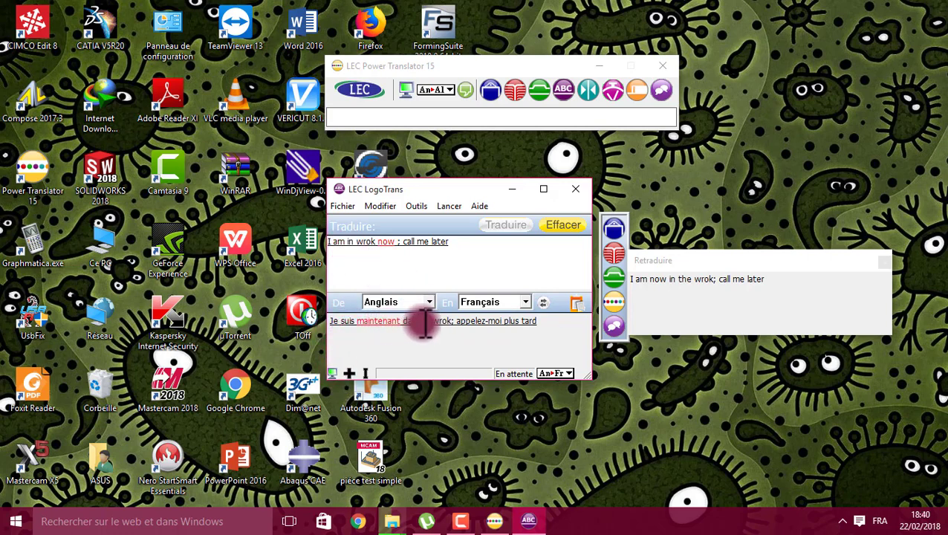
pyautogui.click(524, 322)
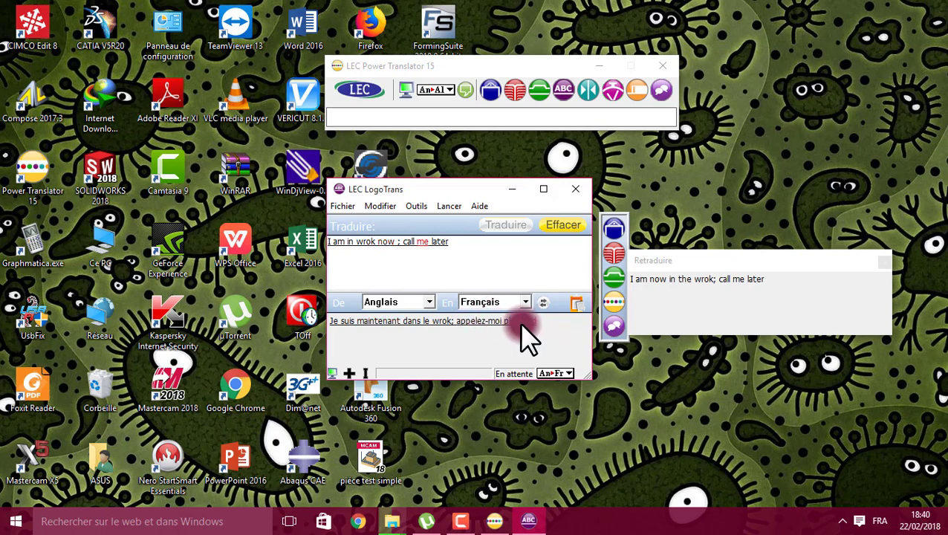
# - Check that 'plus tard' matches 'later' and re-pair maintenant with now
pyautogui.click(427, 241)
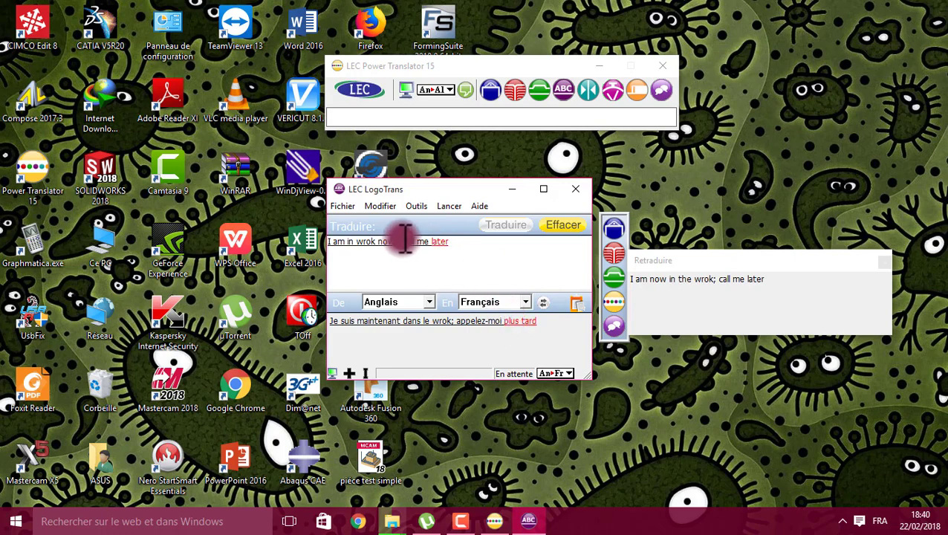
pyautogui.click(439, 239)
pyautogui.click(428, 331)
pyautogui.click(384, 324)
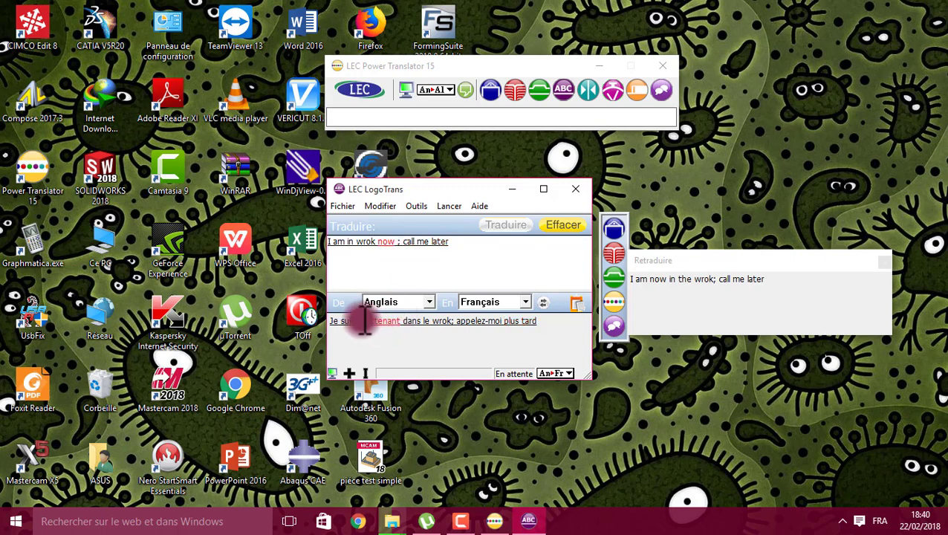
pyautogui.click(386, 227)
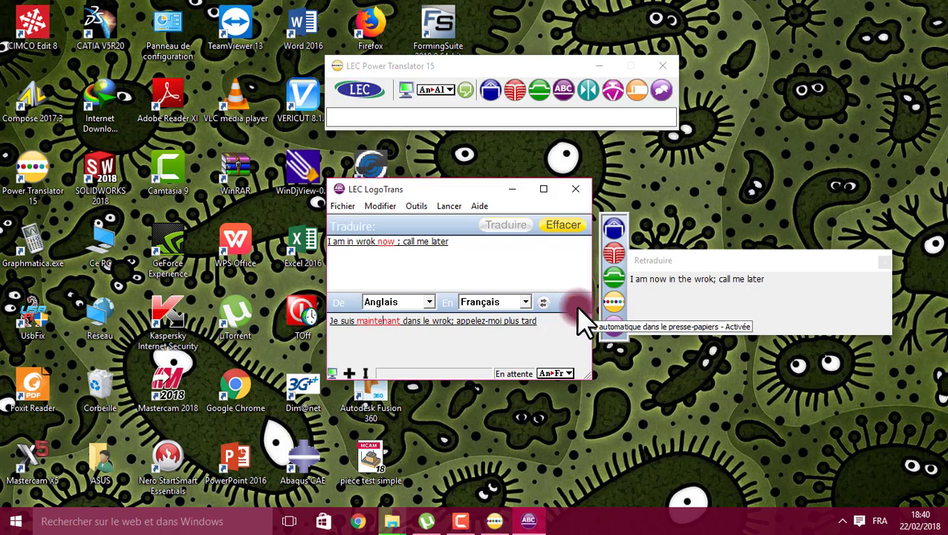
# - Switch the target to Allemand, giving 'Ich bin jetzt in wrok; nennen Sie mich später', and show word links
pyautogui.click(497, 301)
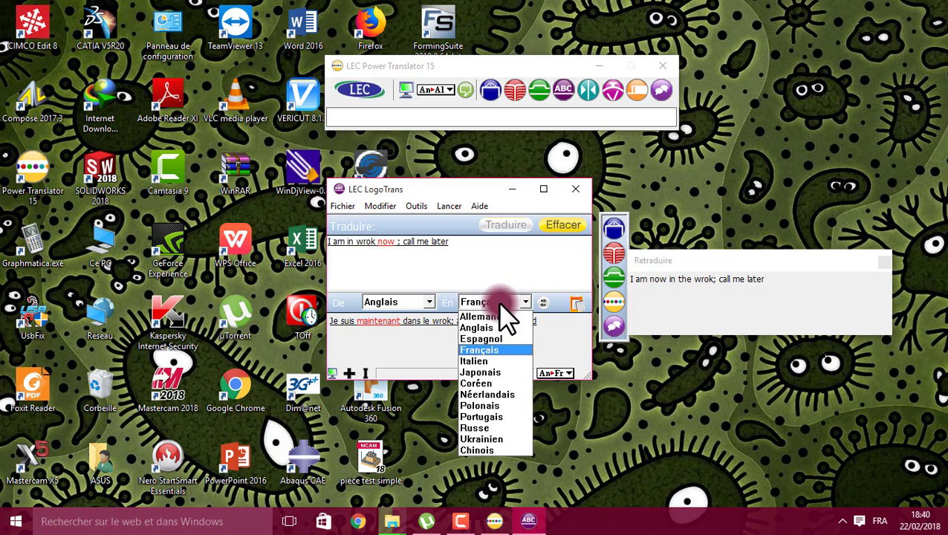
pyautogui.click(502, 314)
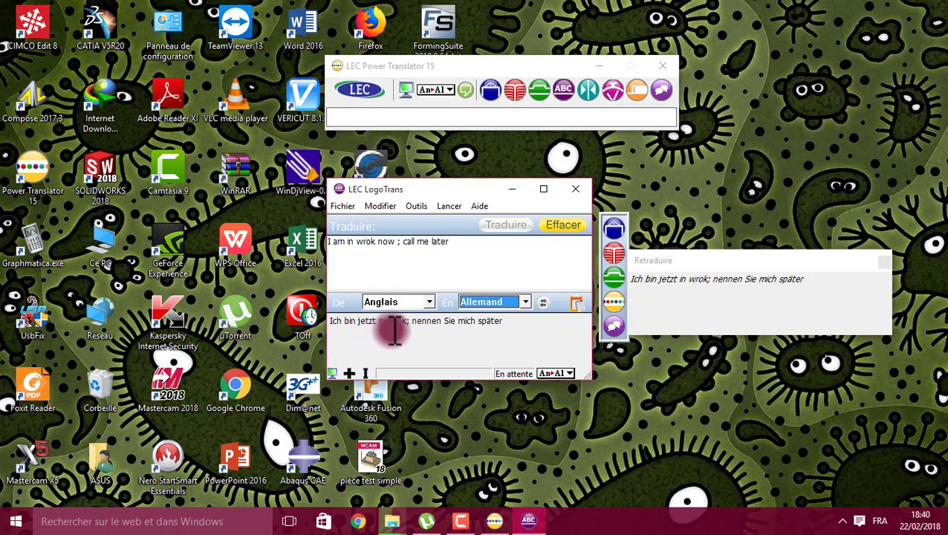
pyautogui.click(487, 321)
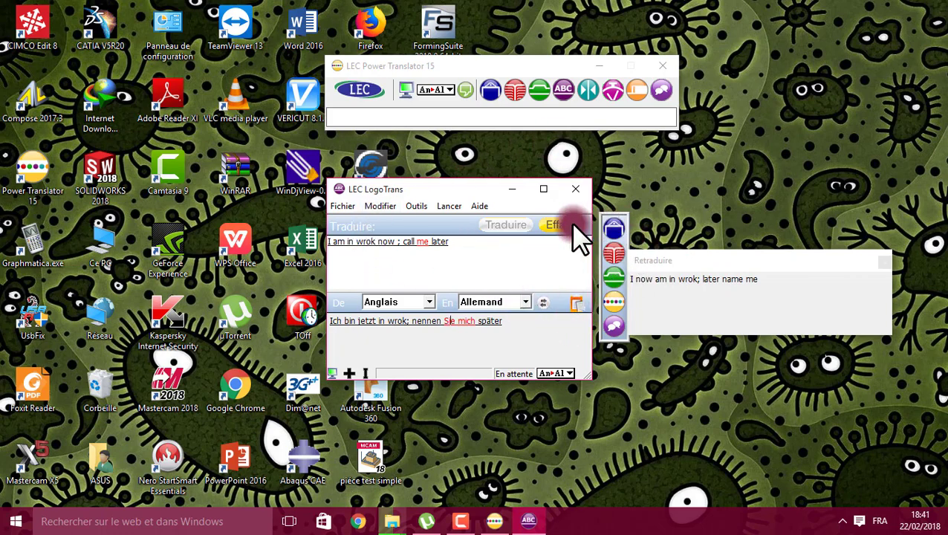
# - Close LogoTrans and move the Power Translator toolbar down toward the screen centre
pyautogui.click(579, 195)
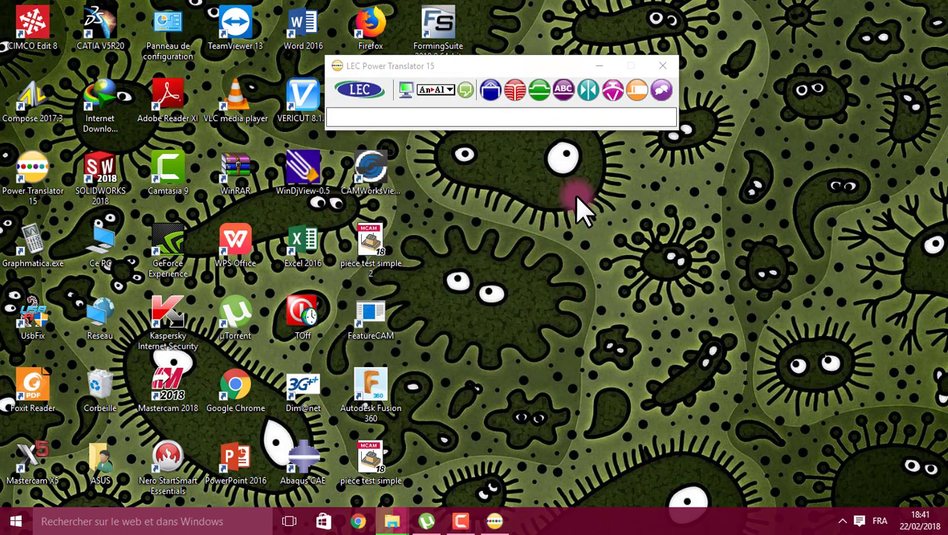
pyautogui.moveTo(491, 72); pyautogui.dragTo(454, 220)
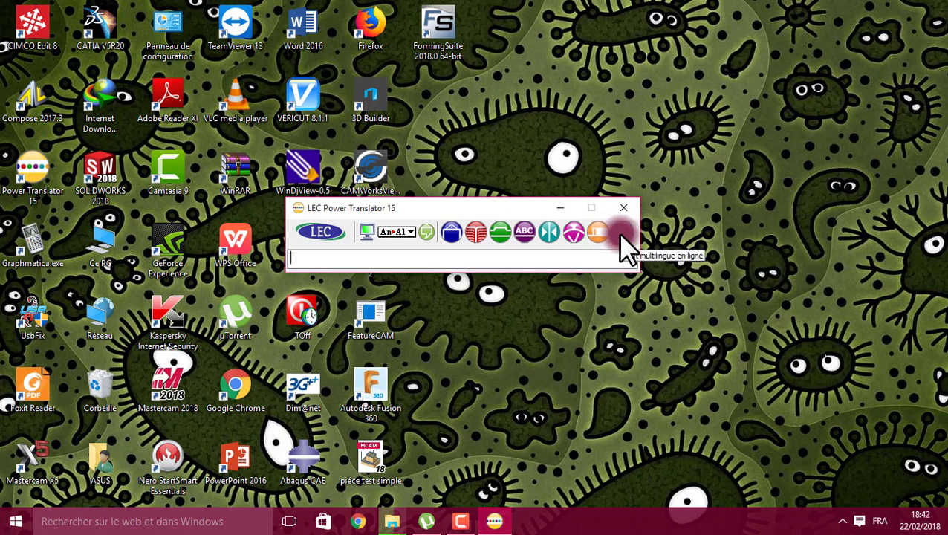
pyautogui.click(613, 234)
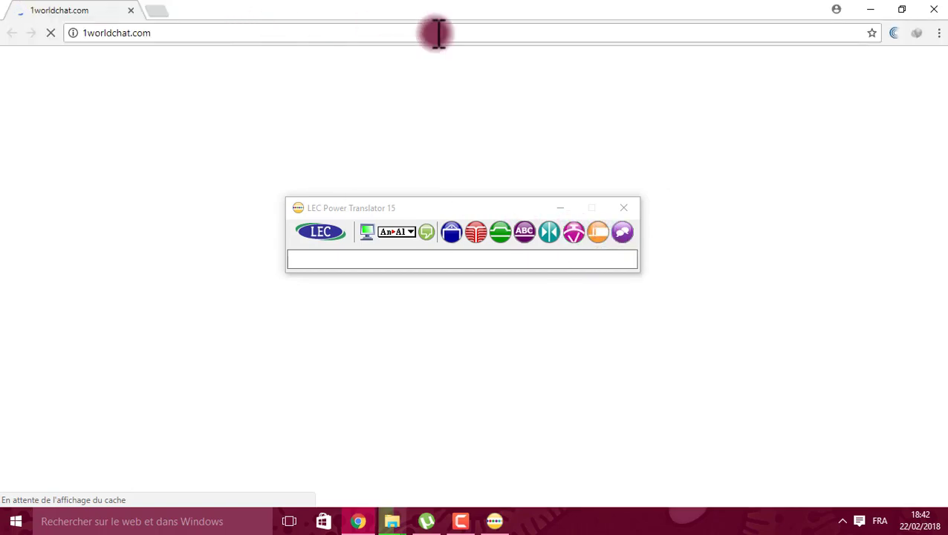
pyautogui.click(934, 10)
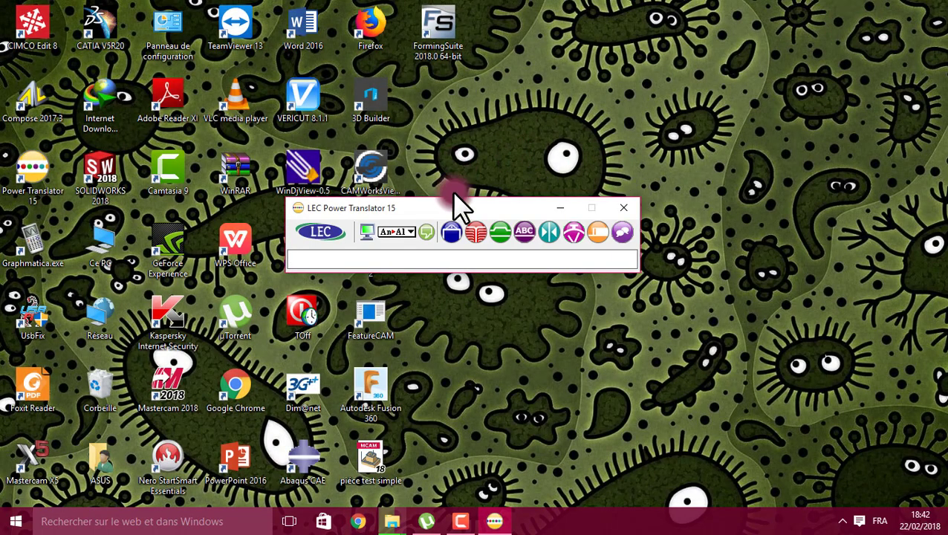